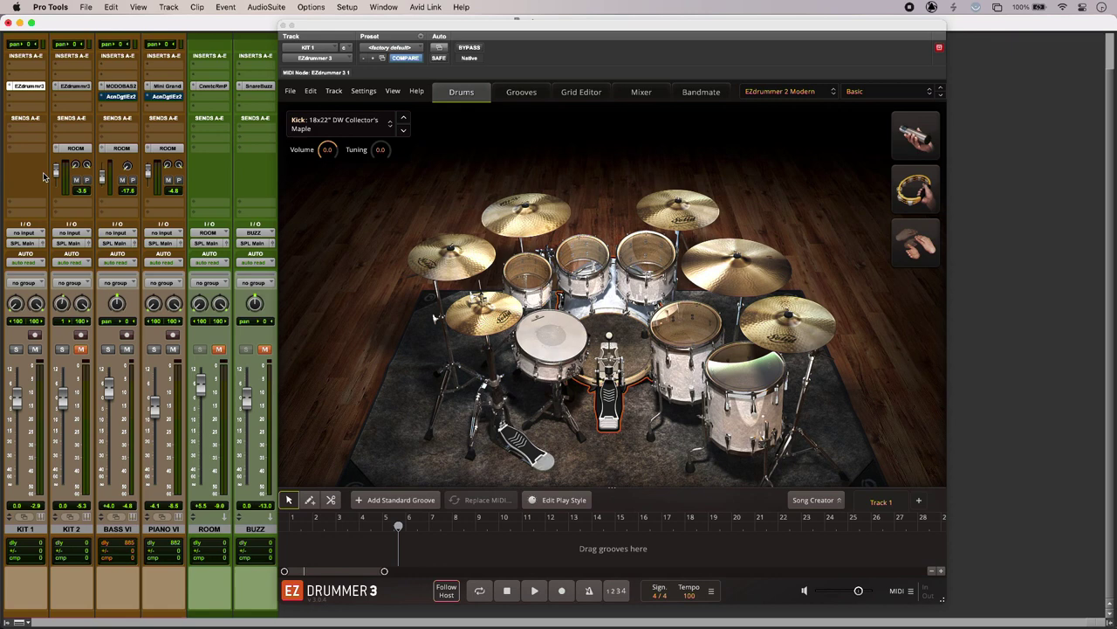
# Step: Audition the mix with KIT 1's modern kit, then with KIT 2's vintage kit
pyautogui.press('space')
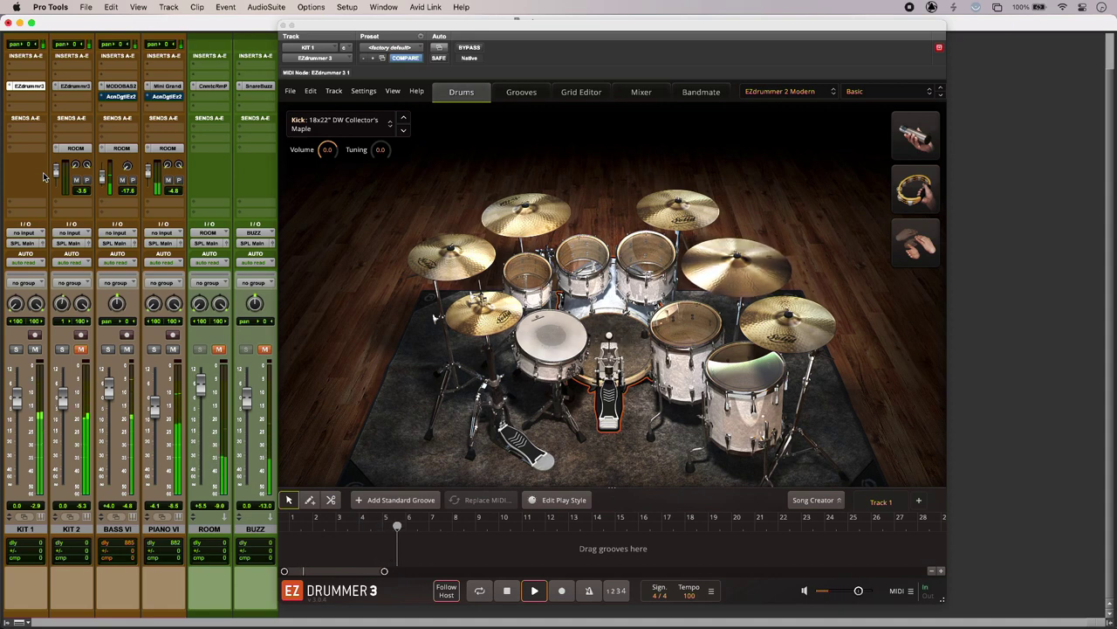
pyautogui.press('space')
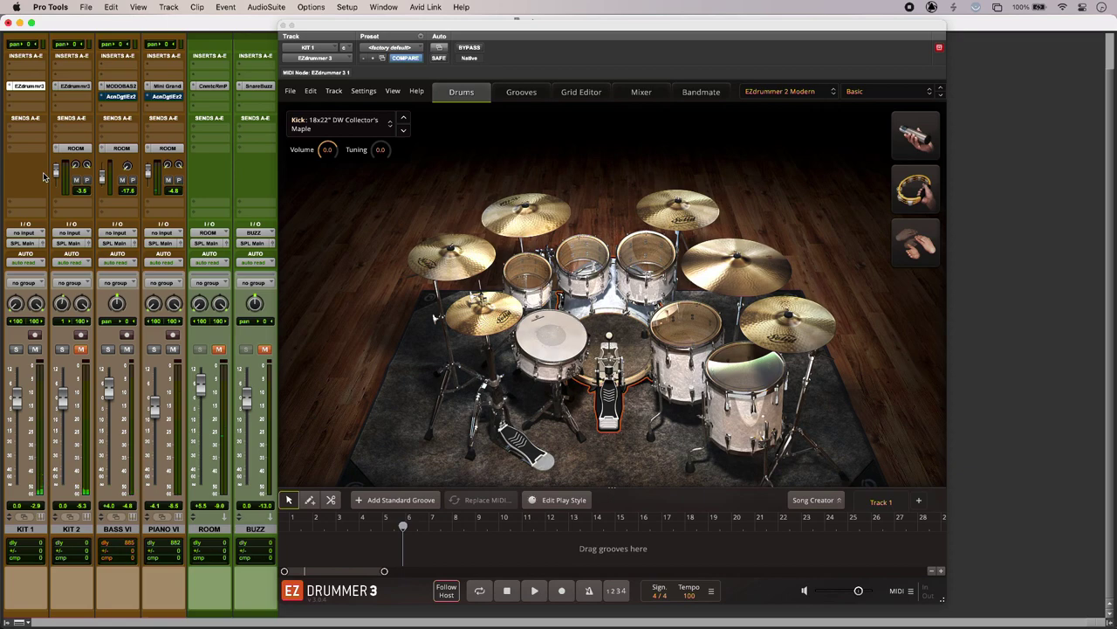
pyautogui.press('space')
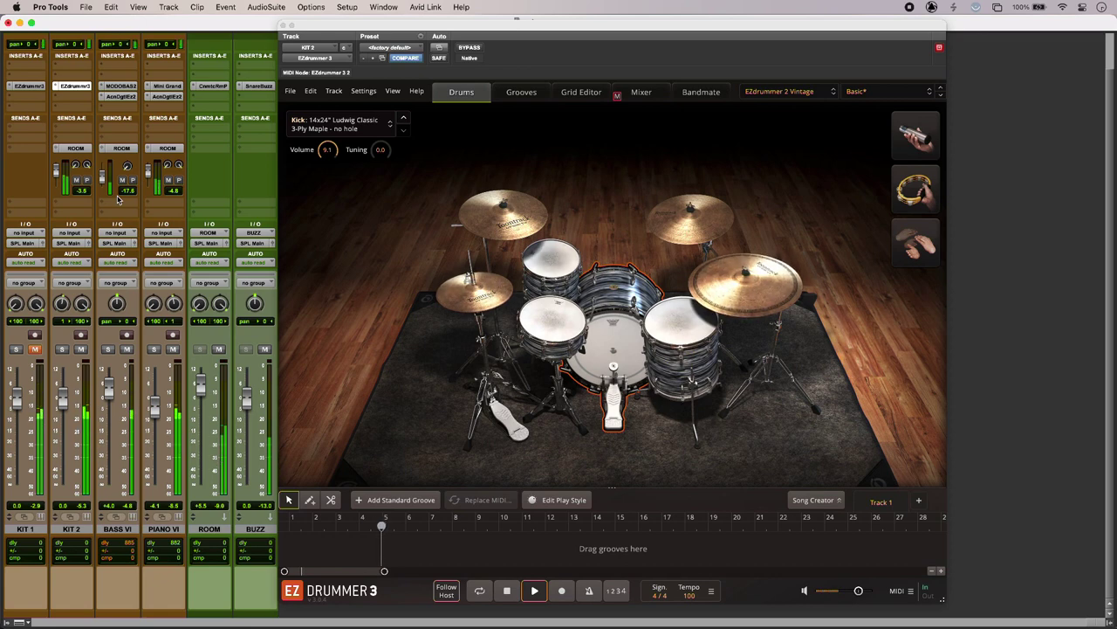
pyautogui.press('space')
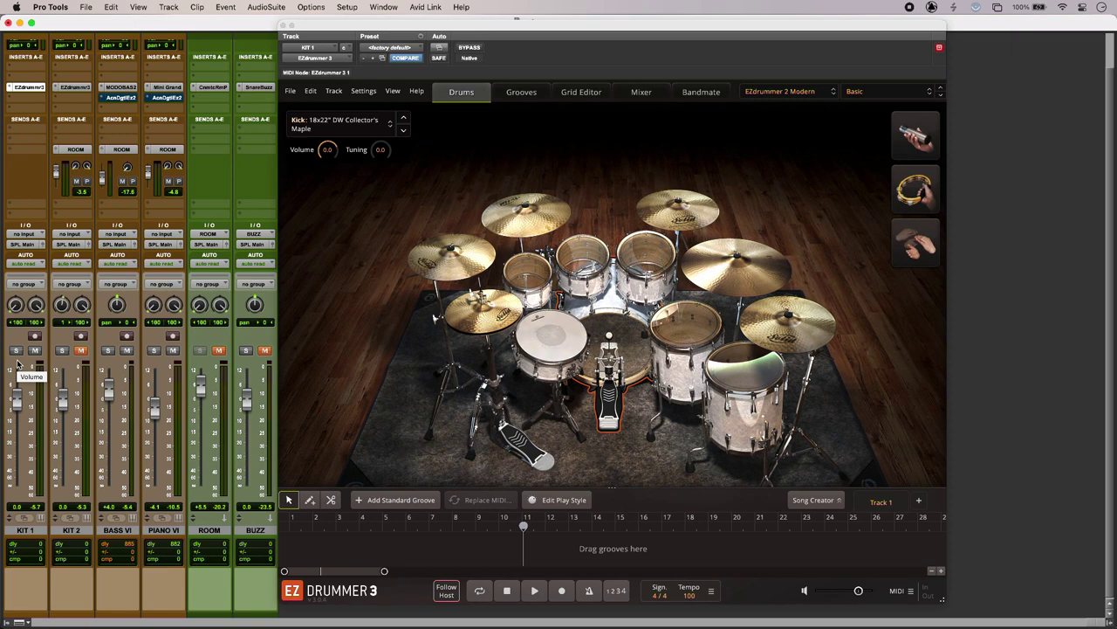
# Step: Solo KIT 1 and listen briefly to its EZdrummer 2 Modern kit
pyautogui.press('space')
pyautogui.click(17, 351)
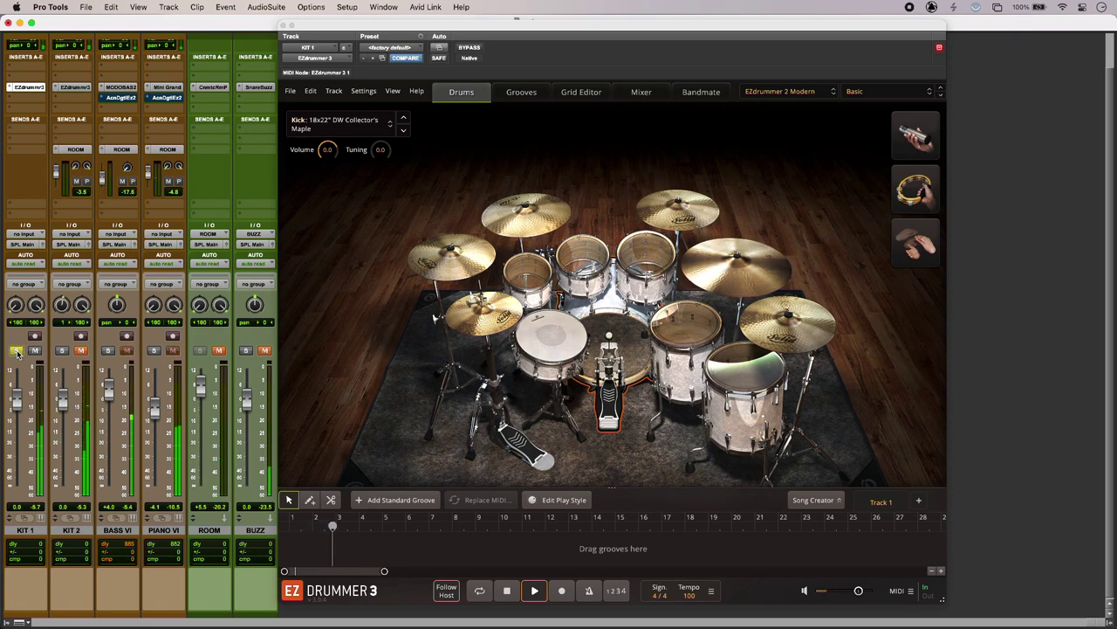
pyautogui.press('space')
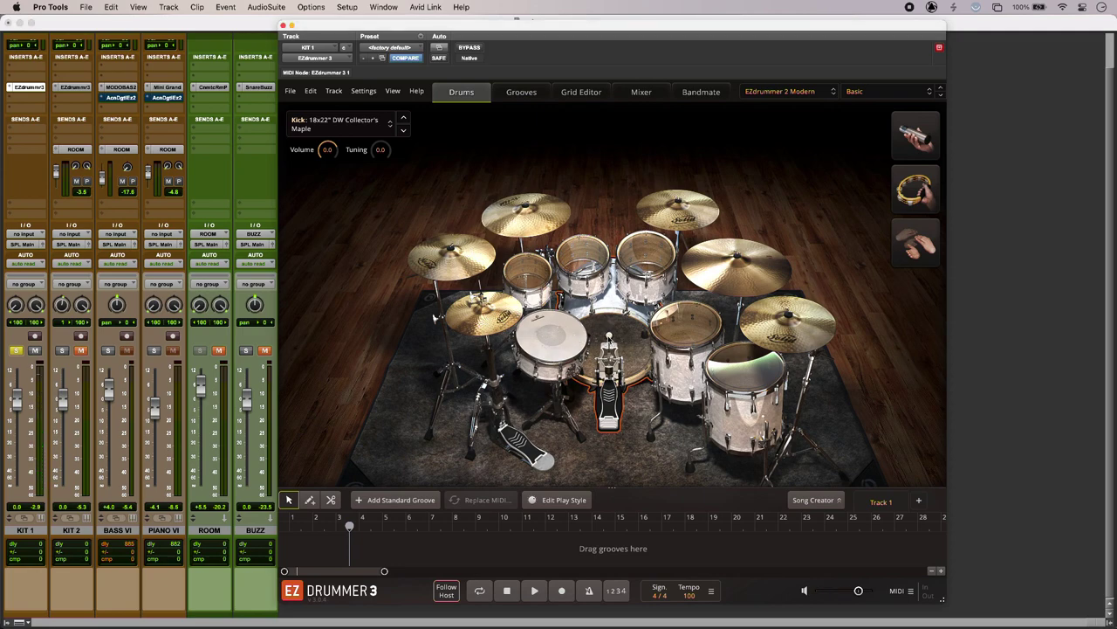
# Step: Show KIT 2's vintage kit, inspect its 14x24 Ludwig Classic kick, then solo and audition KIT 2
pyautogui.click(61, 350)
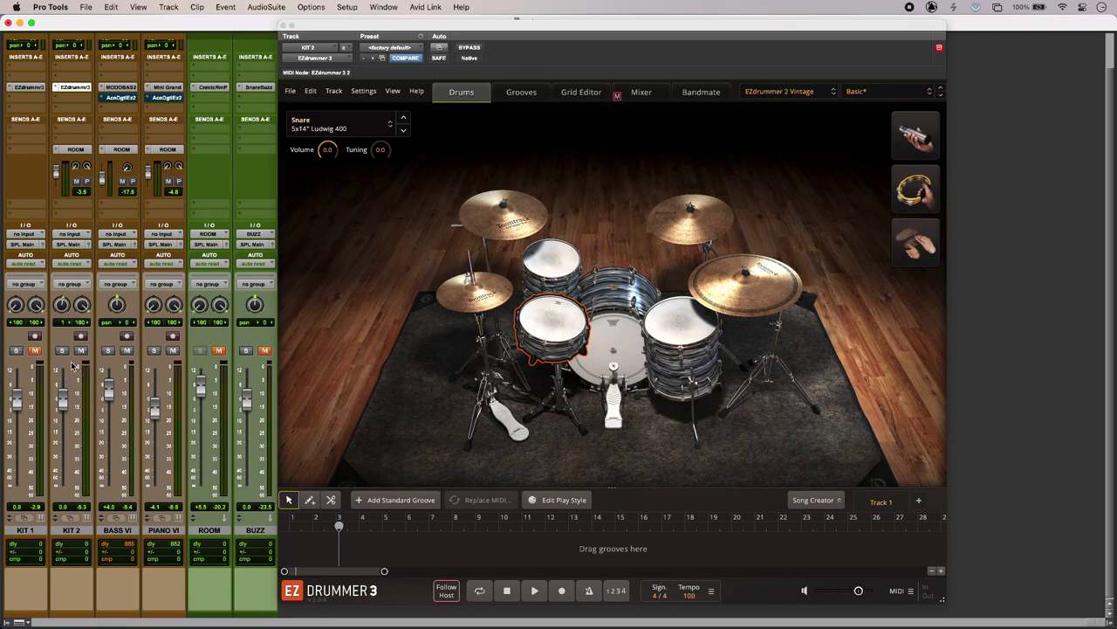
pyautogui.click(622, 342)
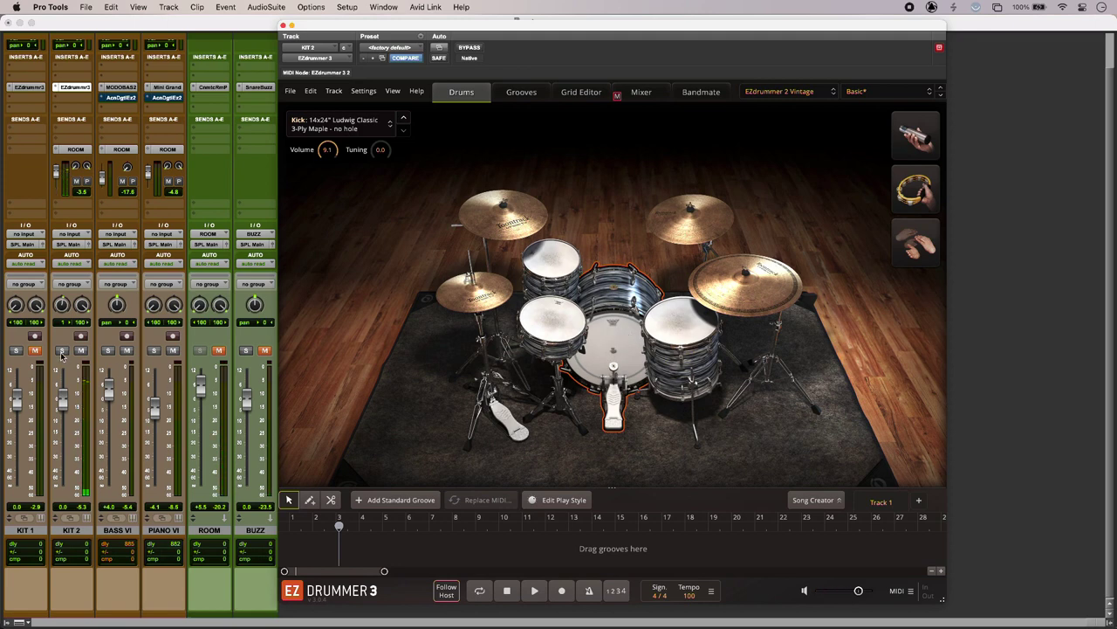
pyautogui.click(61, 350)
pyautogui.press('space')
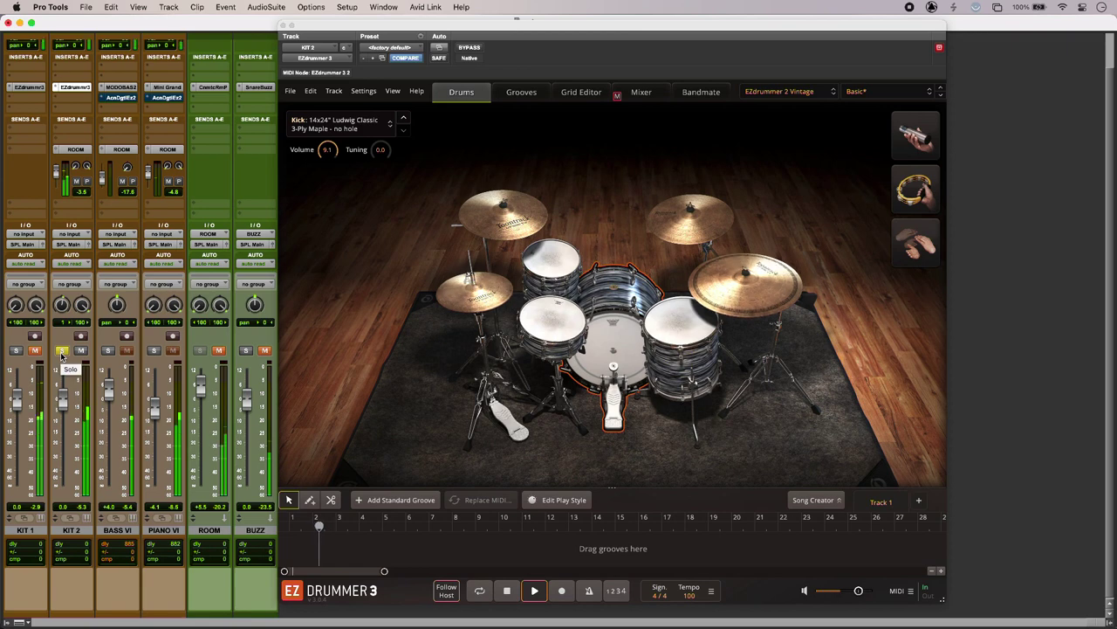
pyautogui.press('space')
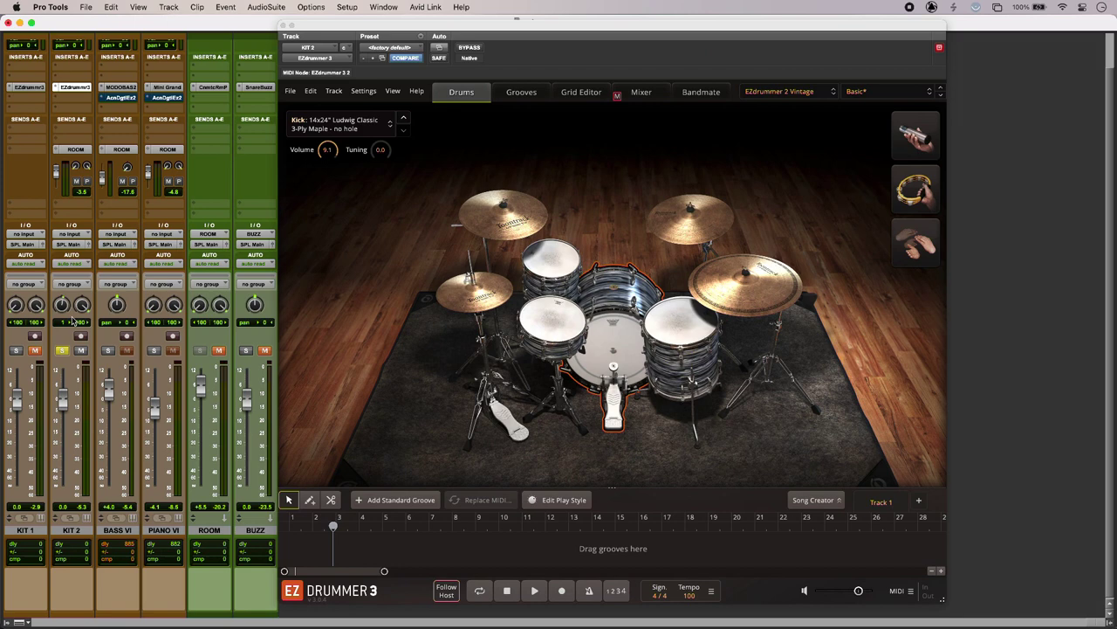
# Step: Solo PIANO VI and bring up its Equalize 2 EQ with the 3029.1 Hz high cut
pyautogui.click(166, 87)
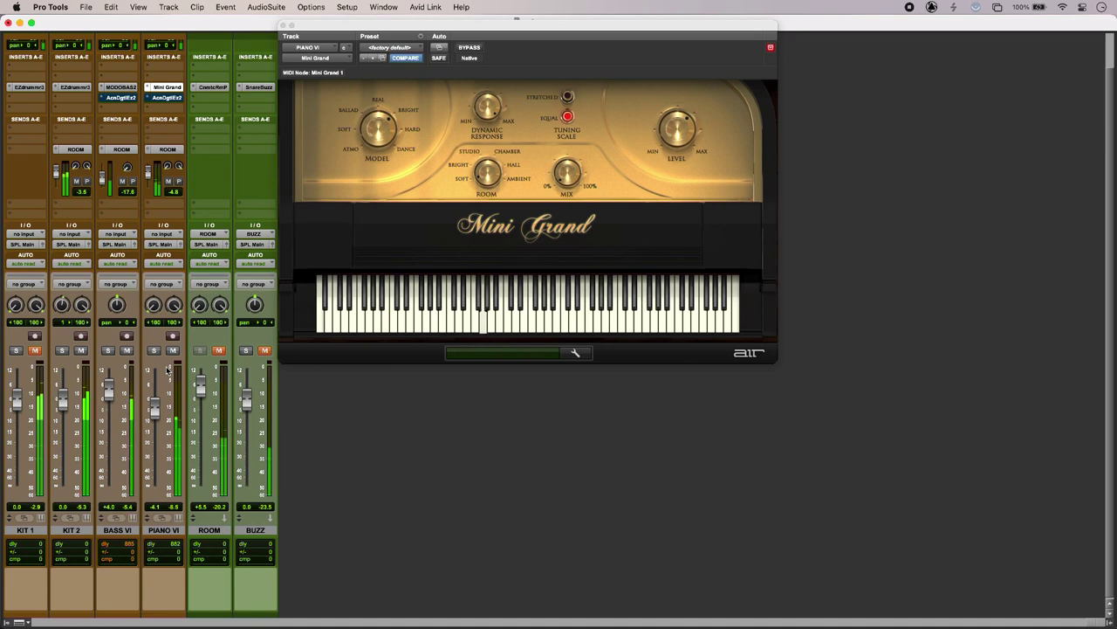
pyautogui.click(154, 350)
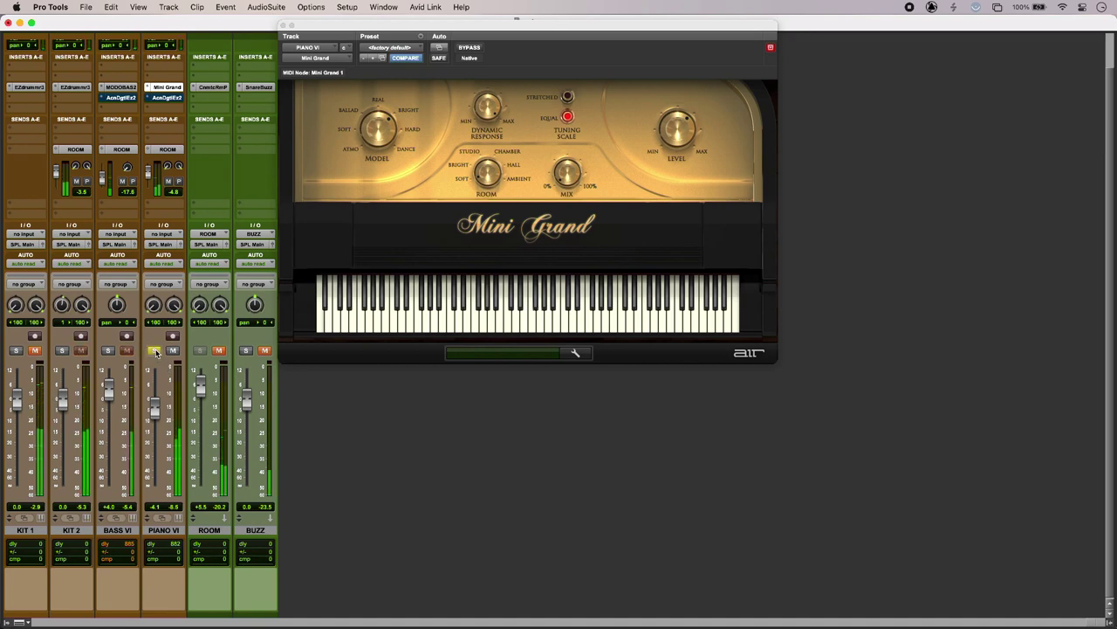
pyautogui.click(170, 98)
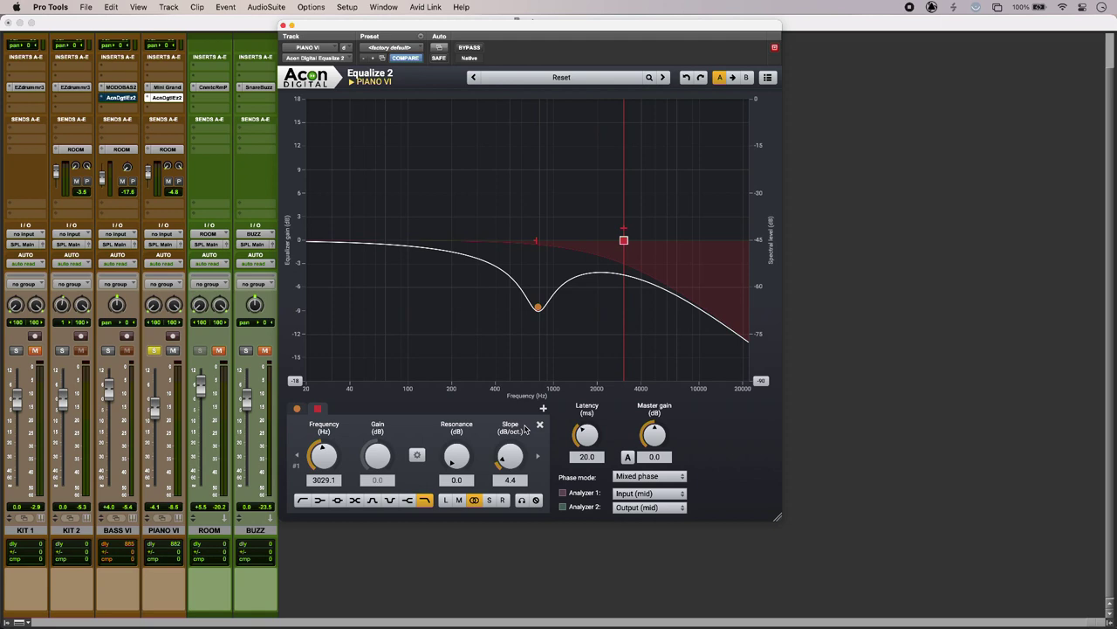
# Step: Compare the piano with its EQ bypassed and active, then pull PIANO VI's right pan inward
pyautogui.click(470, 48)
pyautogui.press('space')
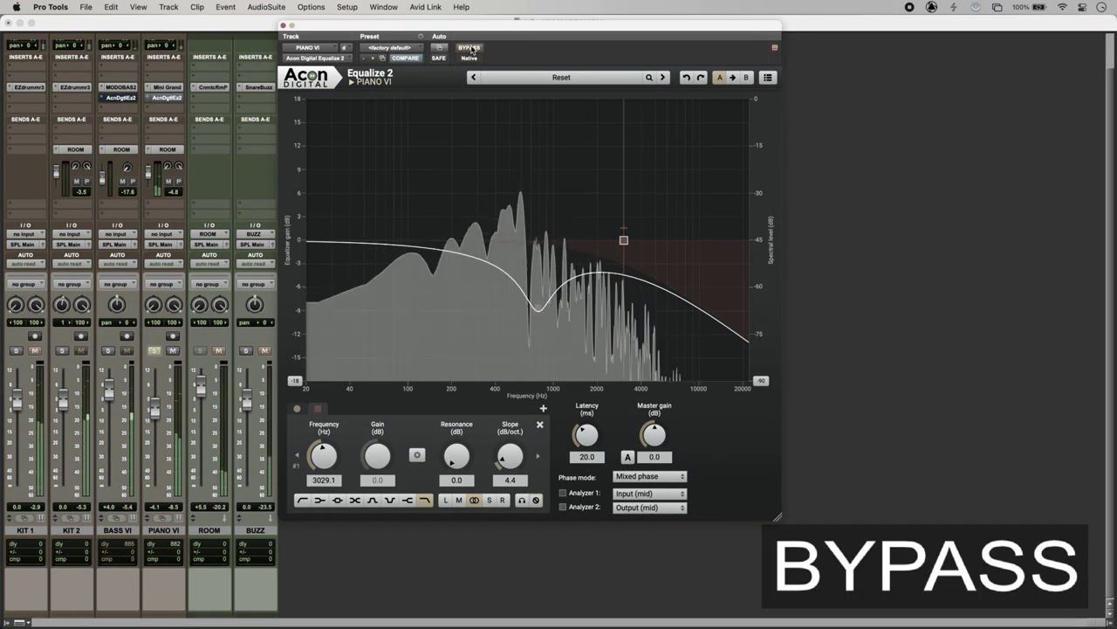
pyautogui.click(470, 48)
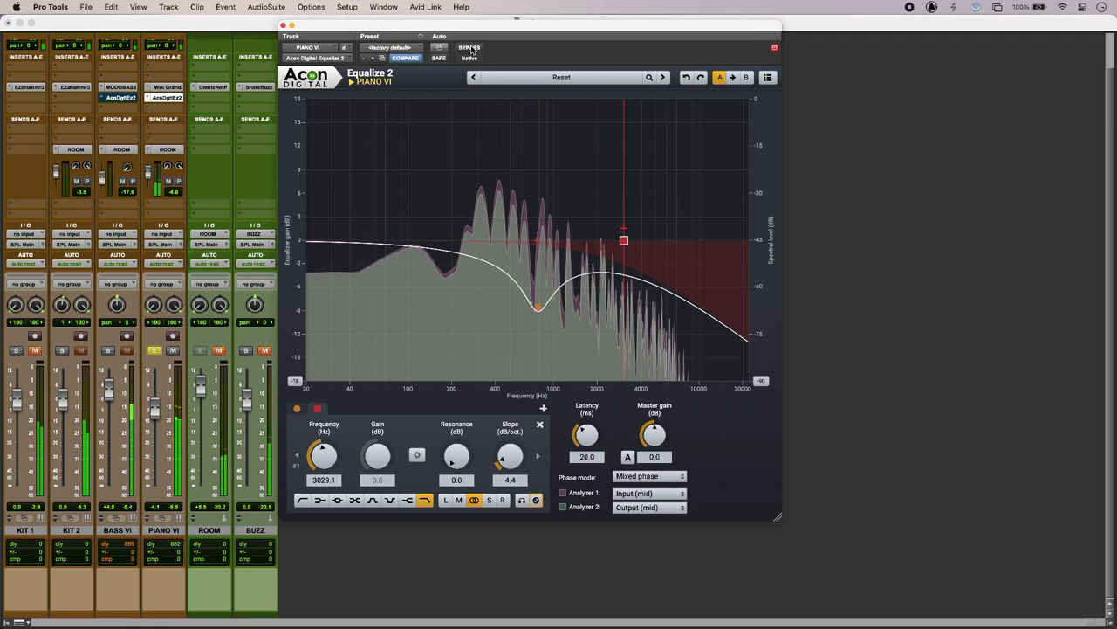
pyautogui.press('space')
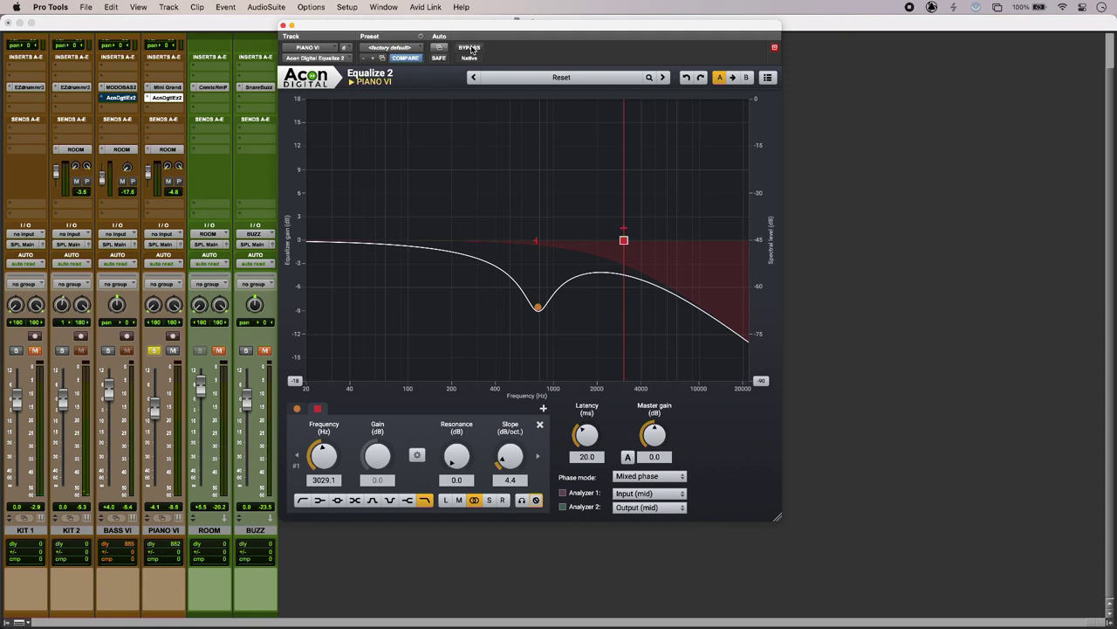
pyautogui.moveTo(174, 304); pyautogui.dragTo(175, 347)
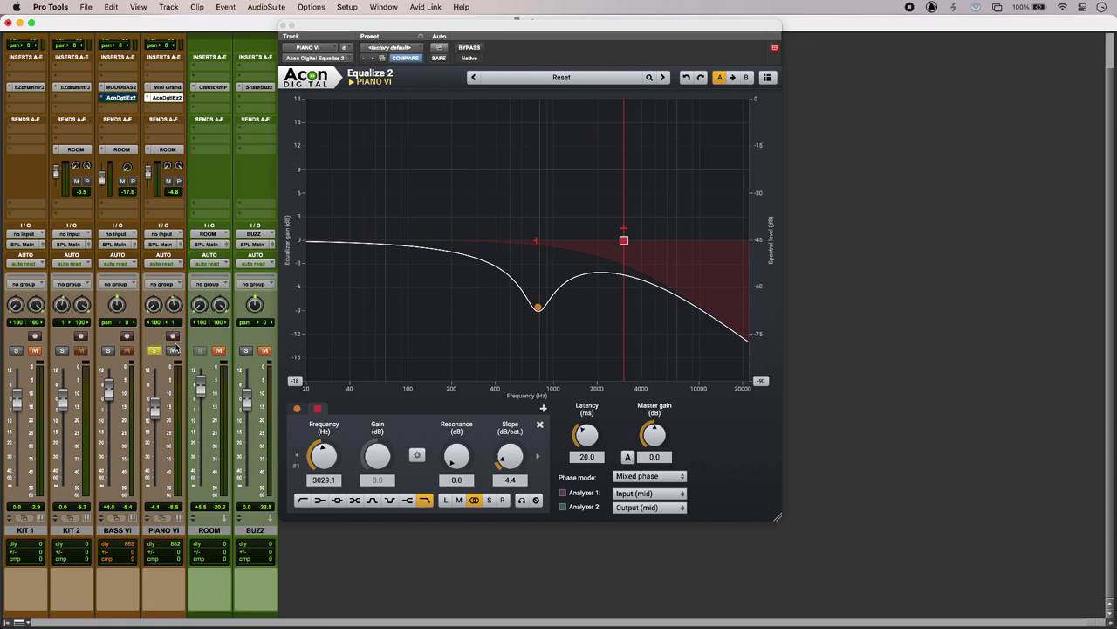
# Step: Unsolo PIANO VI, play the full mix, and show ROOM's Cinematic Rooms Expert Jazz Room reverb
pyautogui.click(155, 351)
pyautogui.press('space')
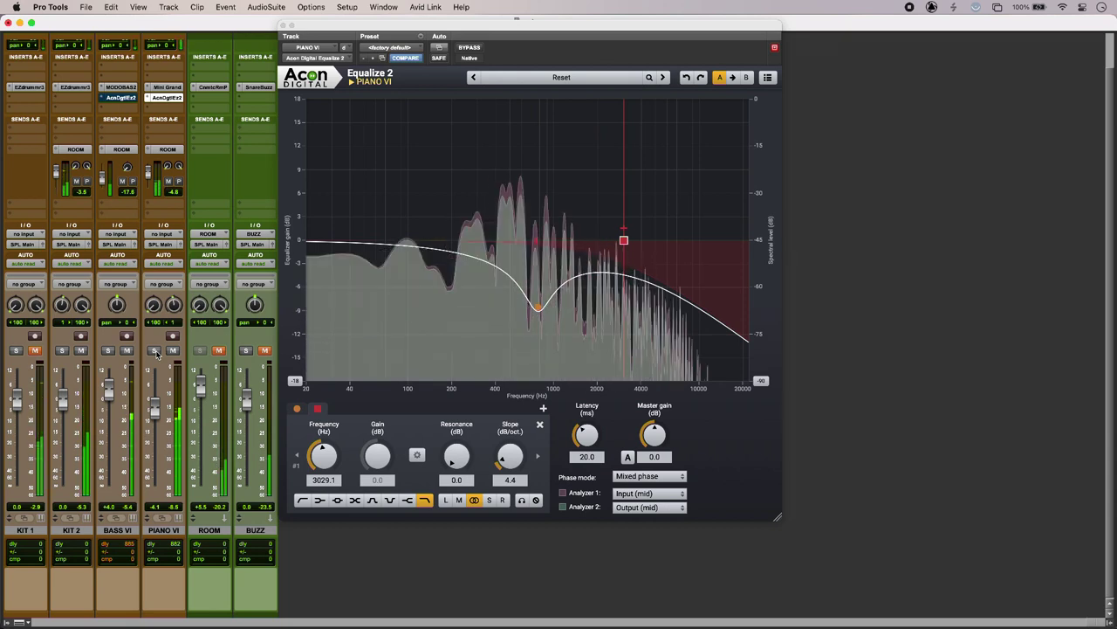
pyautogui.press('space')
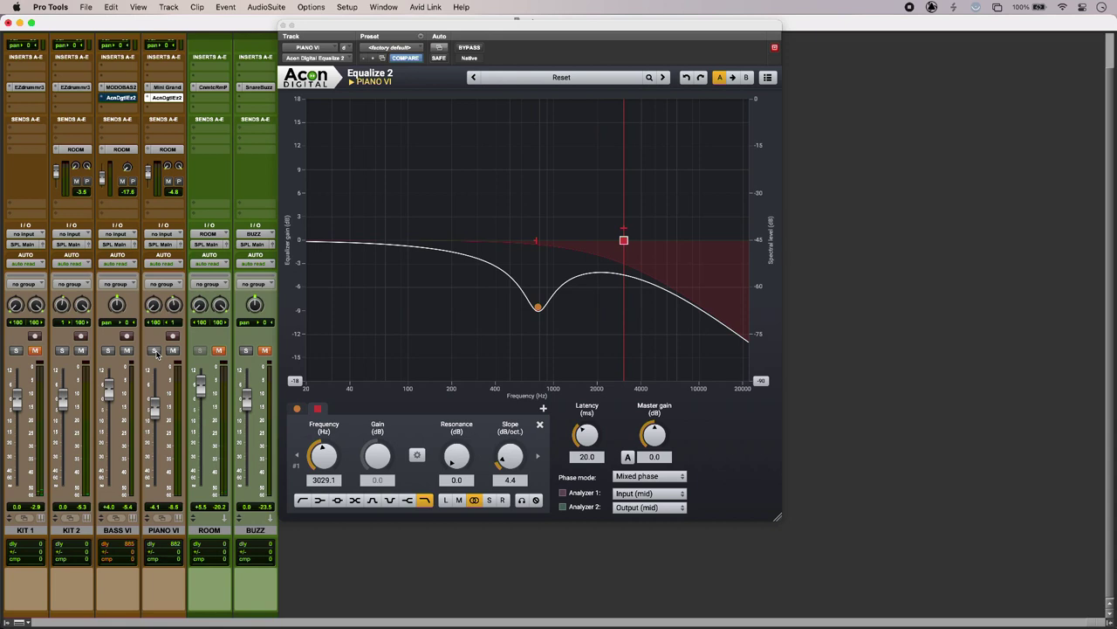
pyautogui.click(213, 87)
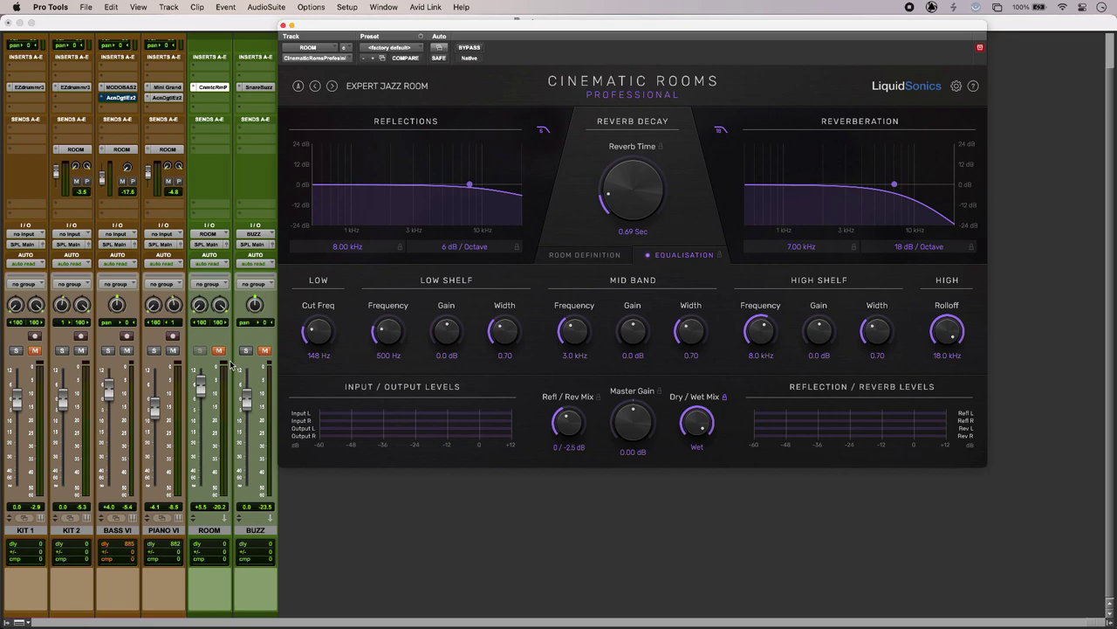
pyautogui.keyDown('super'); pyautogui.click(213, 87); pyautogui.keyUp('super')
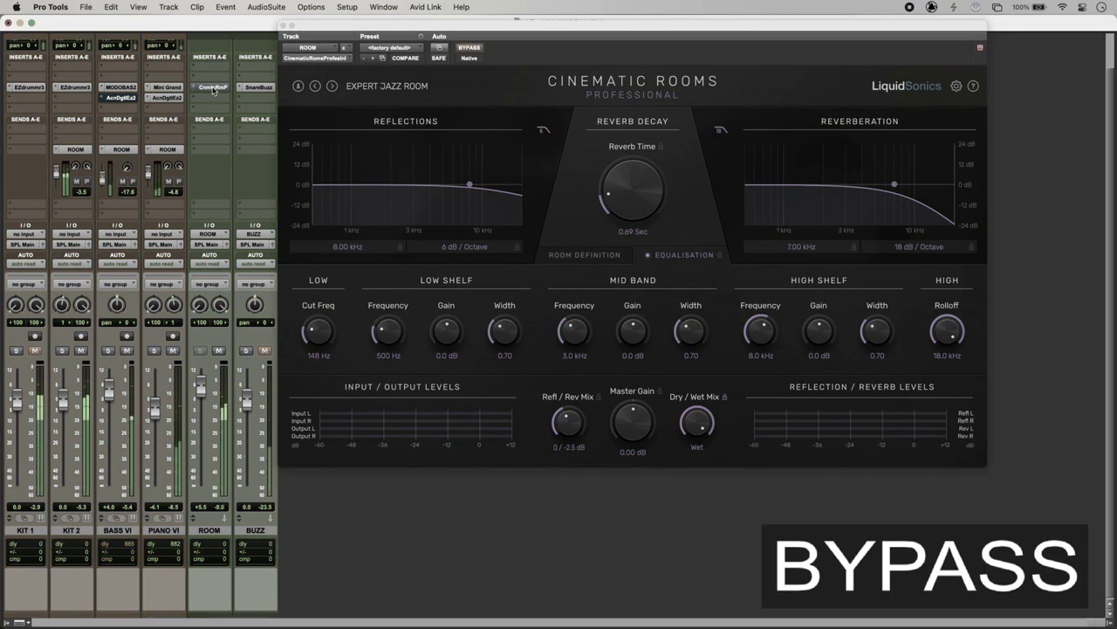
pyautogui.keyDown('super'); pyautogui.click(212, 88); pyautogui.keyUp('super')
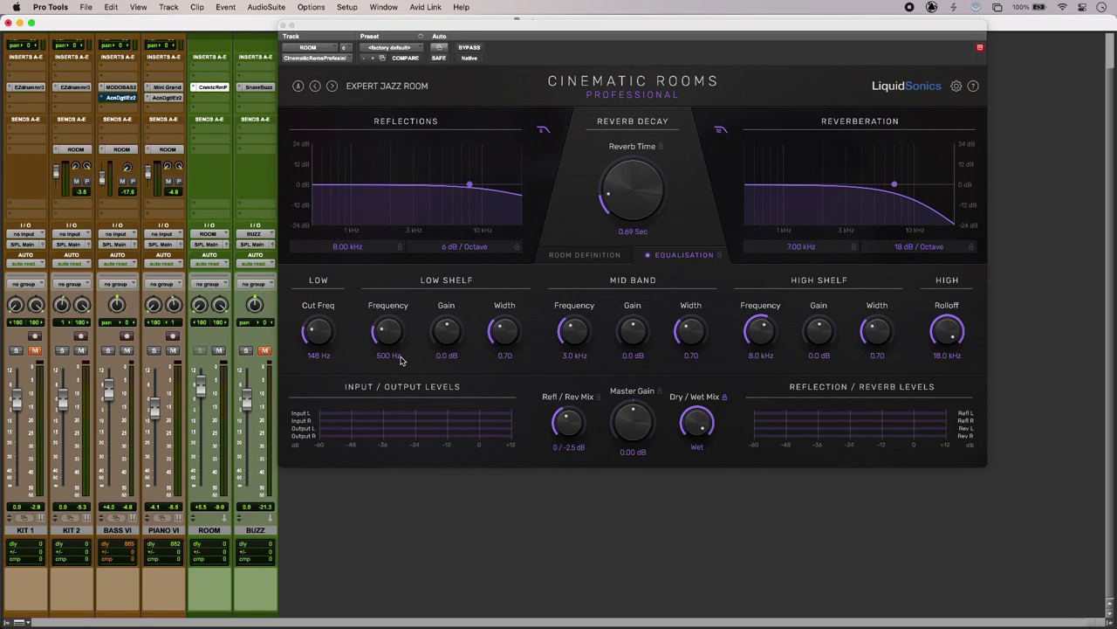
# Step: Compare the bass with its EQ bypassed and active, then show BUZZ's SnareBuzz plugin
pyautogui.click(121, 98)
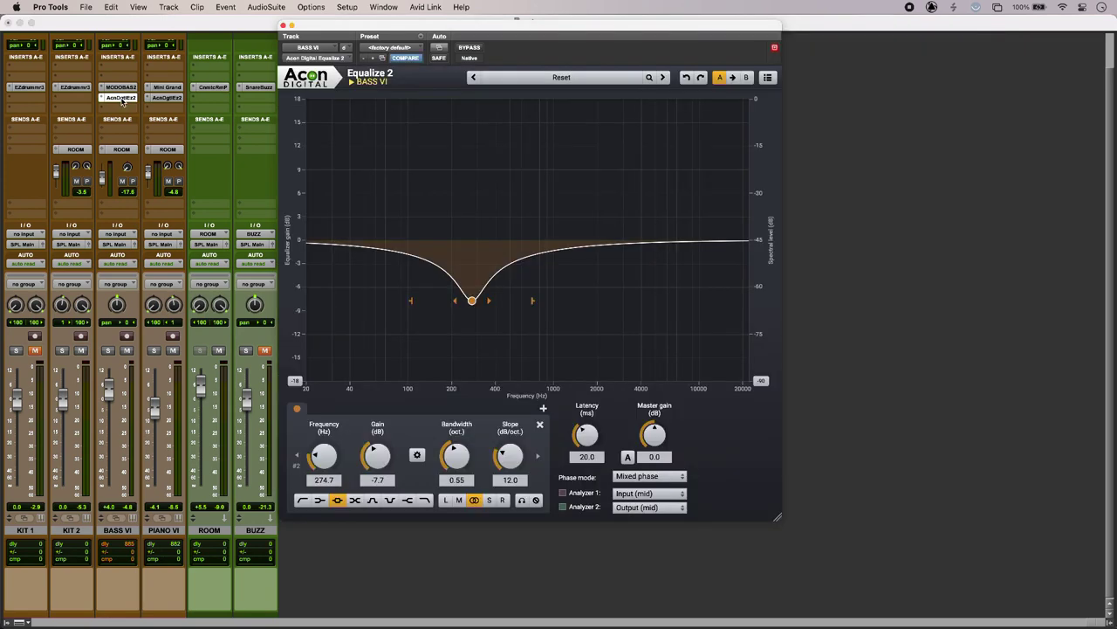
pyautogui.click(469, 47)
pyautogui.press('space')
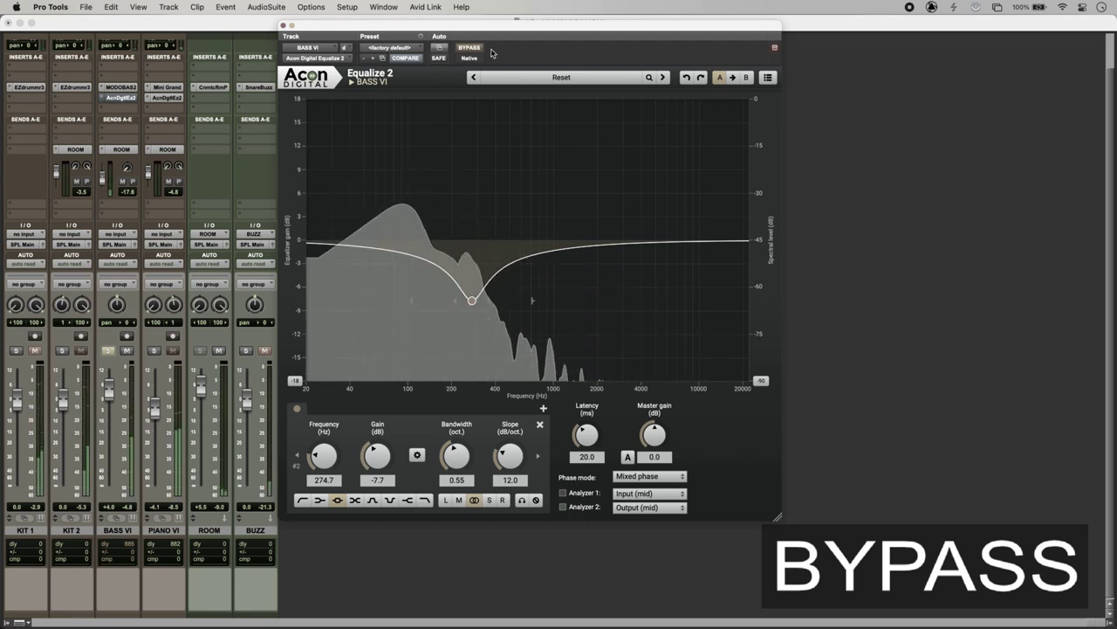
pyautogui.click(471, 49)
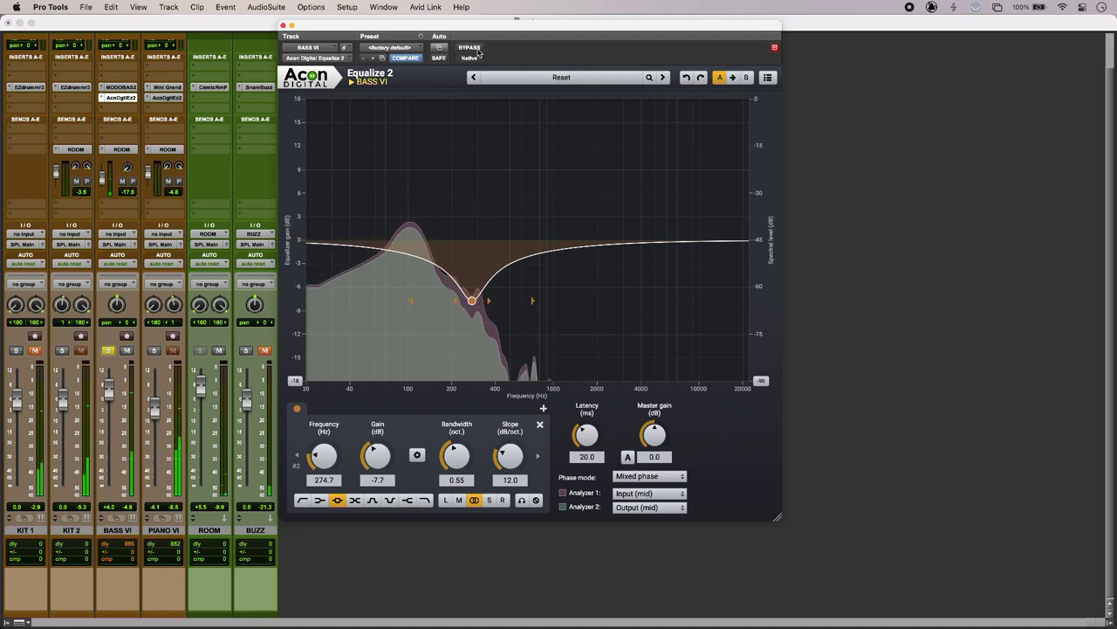
pyautogui.click(270, 59)
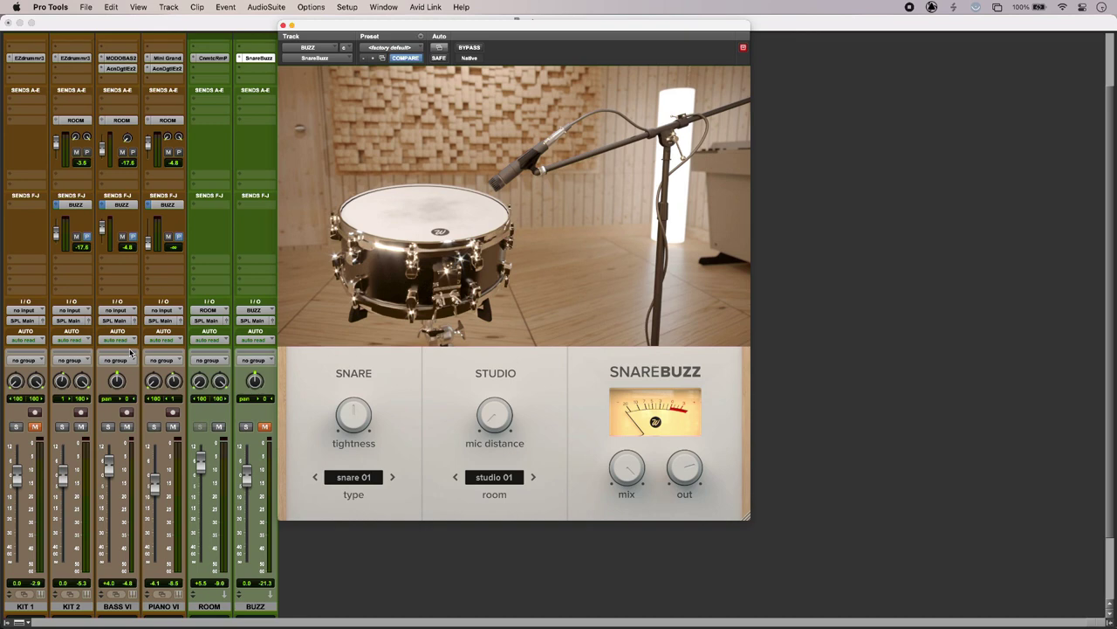
# Step: Compare SnareBuzz bypassed and BUZZ muted against unmuted, then unsolo BASS VI
pyautogui.click(470, 48)
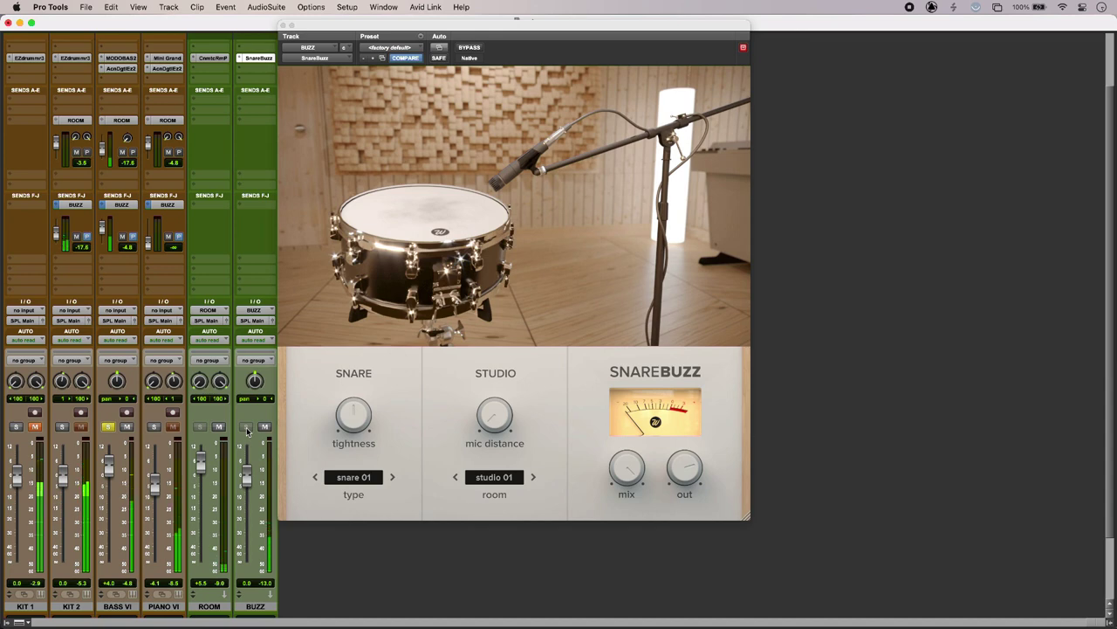
pyautogui.click(265, 427)
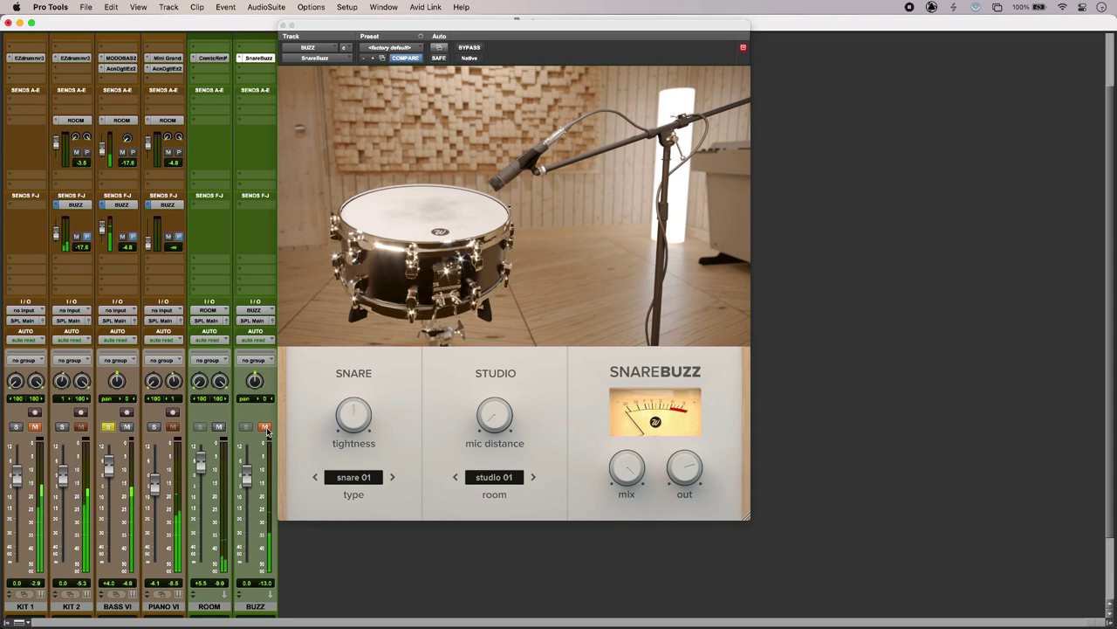
pyautogui.click(265, 427)
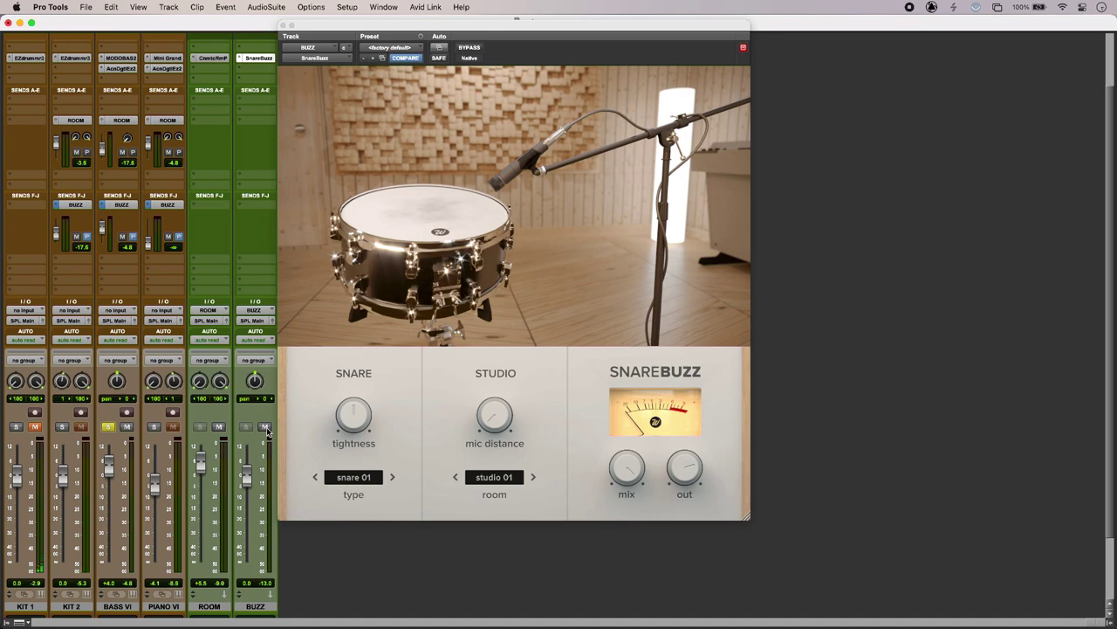
pyautogui.click(107, 428)
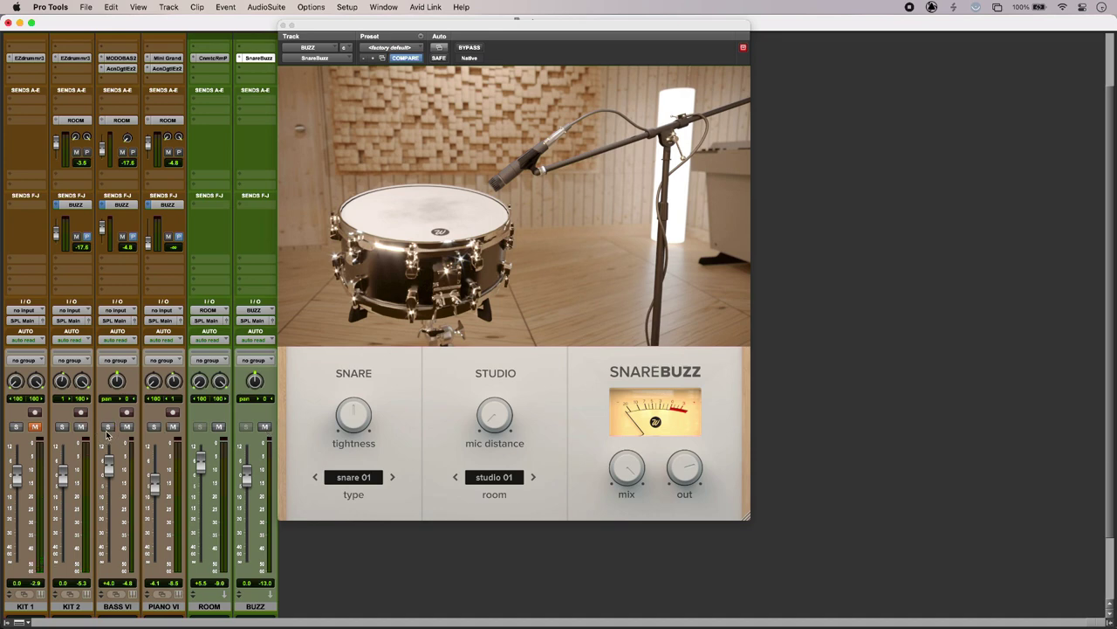